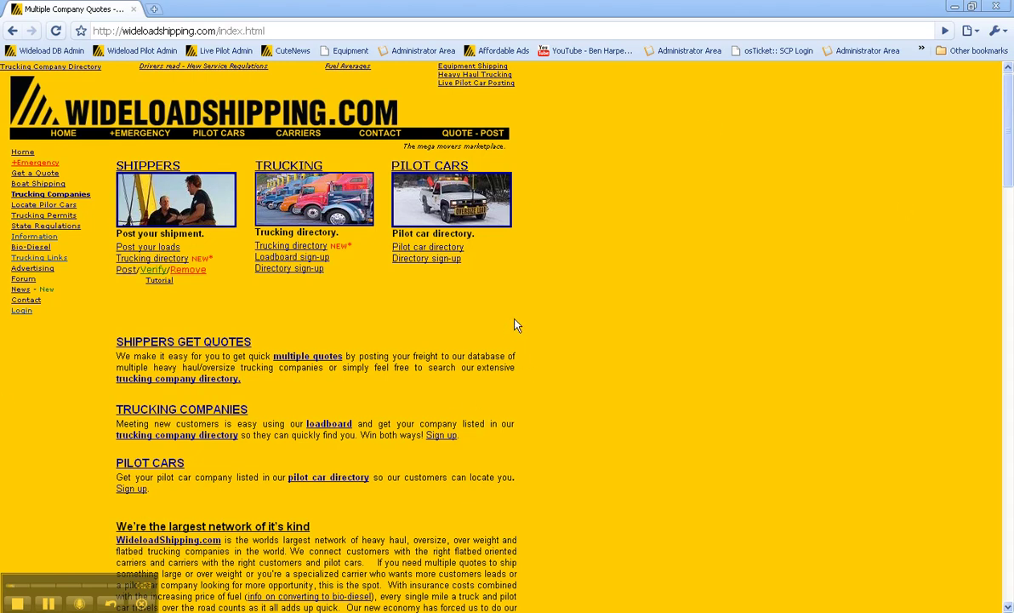
# Go to the carrier and pilot car login page from the left-hand Login link.
pyautogui.click(29, 314)
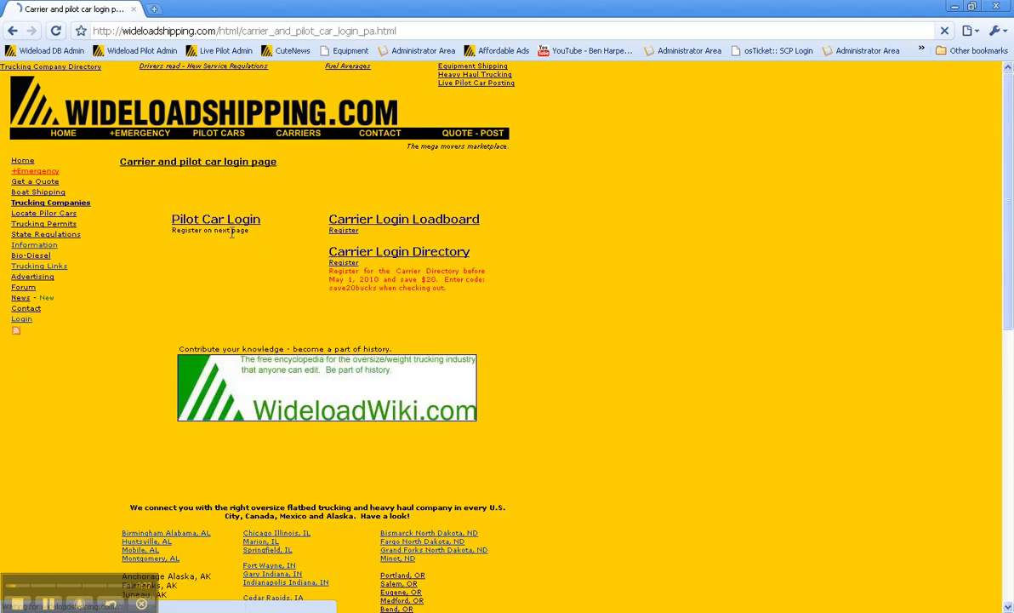
# Sign in through Pilot Car Login with the member account's username and password.
pyautogui.click(227, 225)
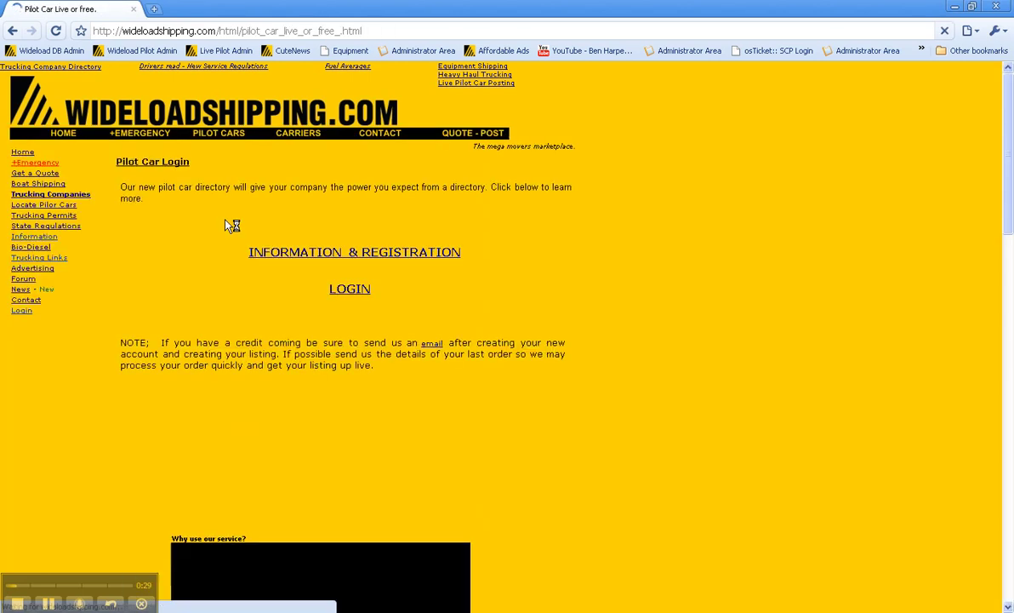
pyautogui.click(351, 291)
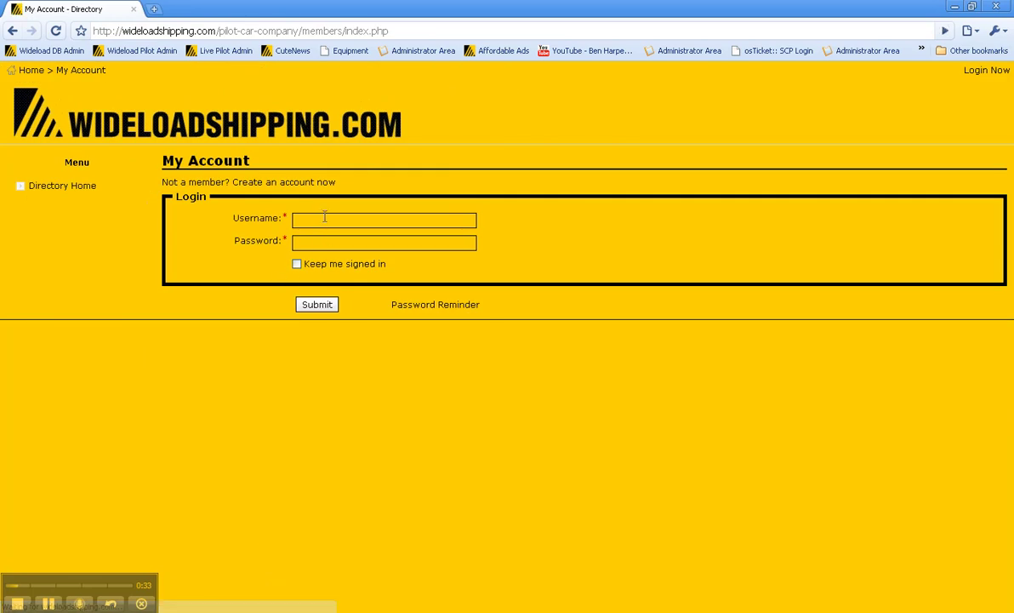
pyautogui.write('Admin')
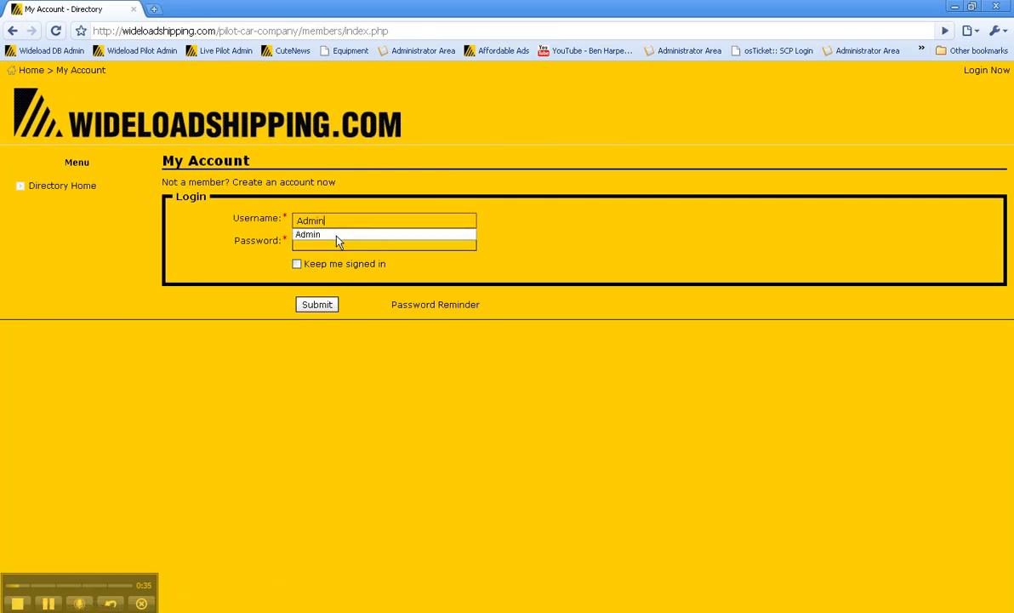
pyautogui.press('Tab')
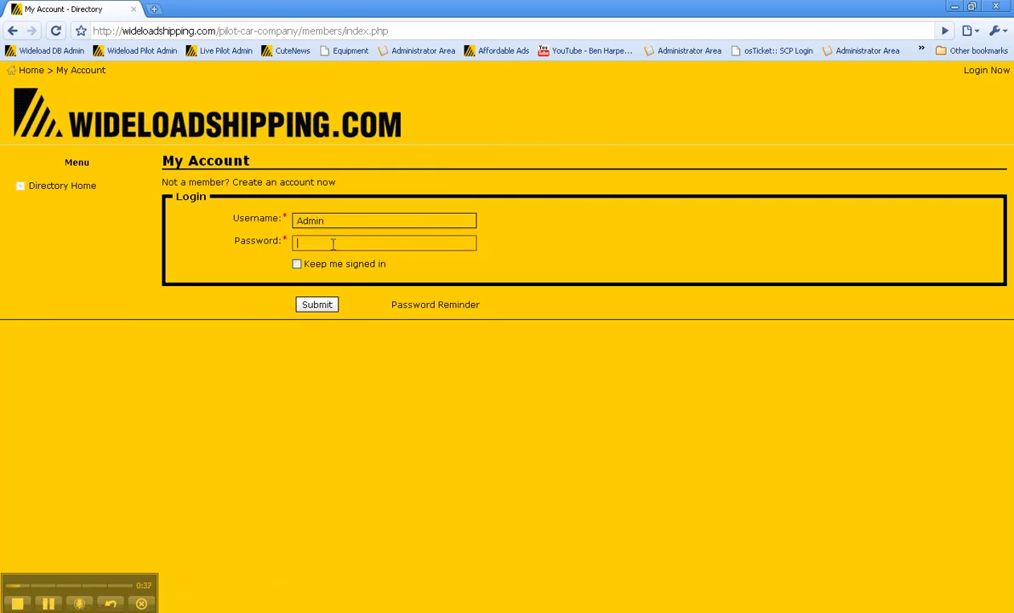
pyautogui.write('•••••••')
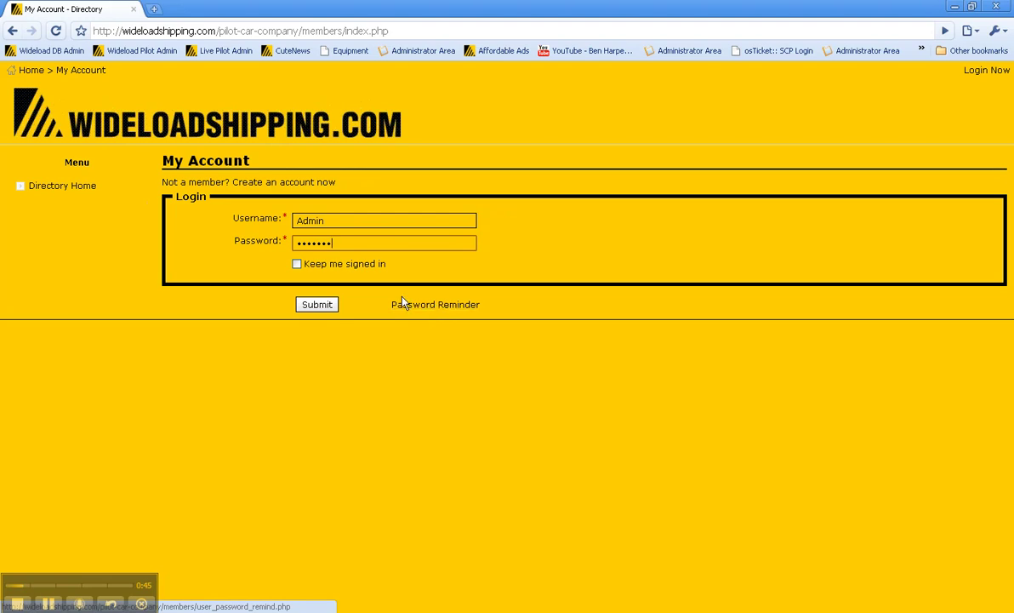
pyautogui.click(317, 305)
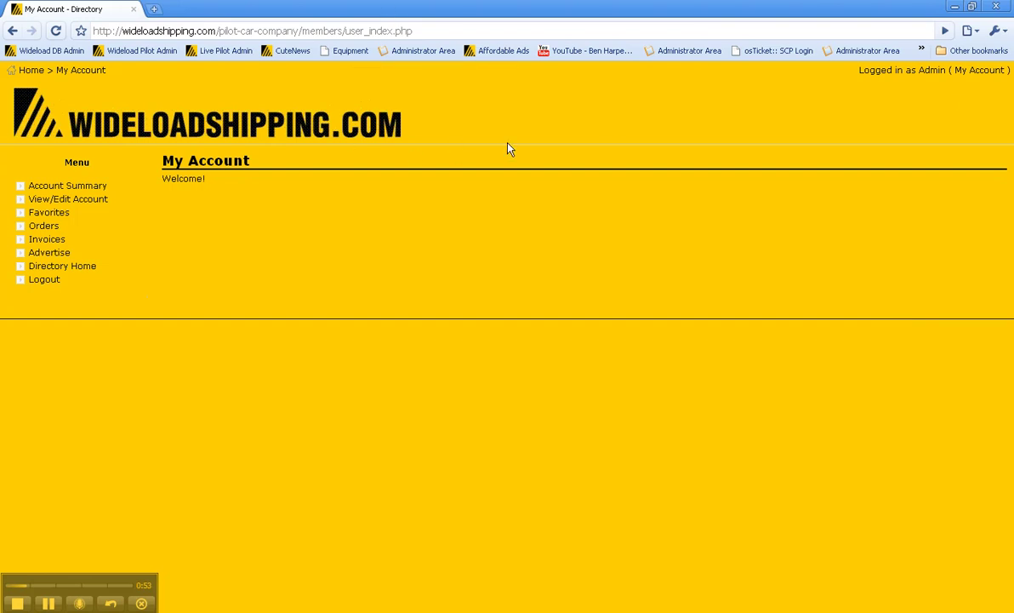
# Under Advertise, pick the Premium listing for 1 year at $70.00 and submit it.
pyautogui.click(50, 254)
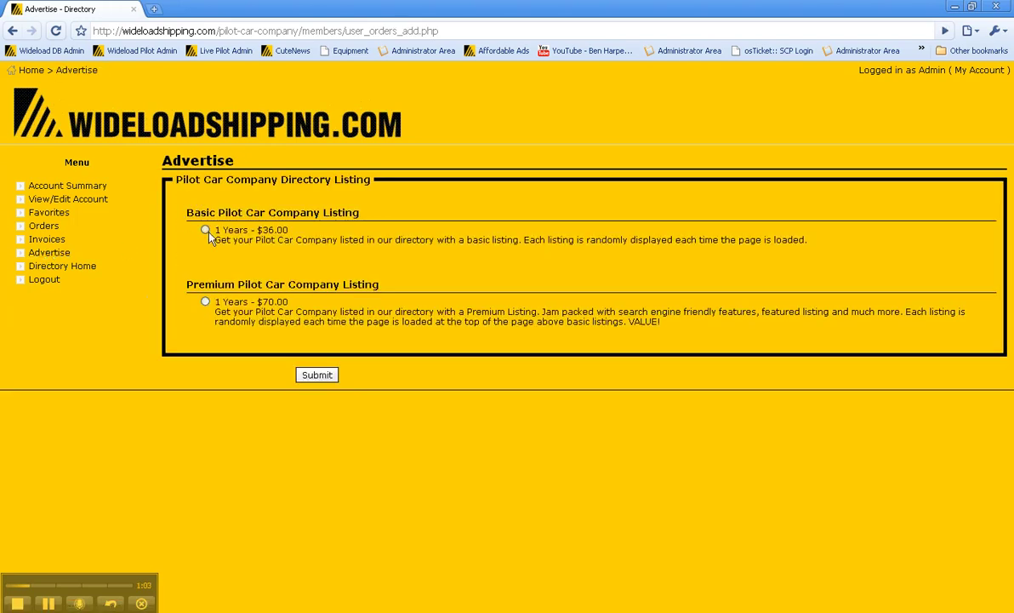
pyautogui.click(205, 302)
pyautogui.click(322, 378)
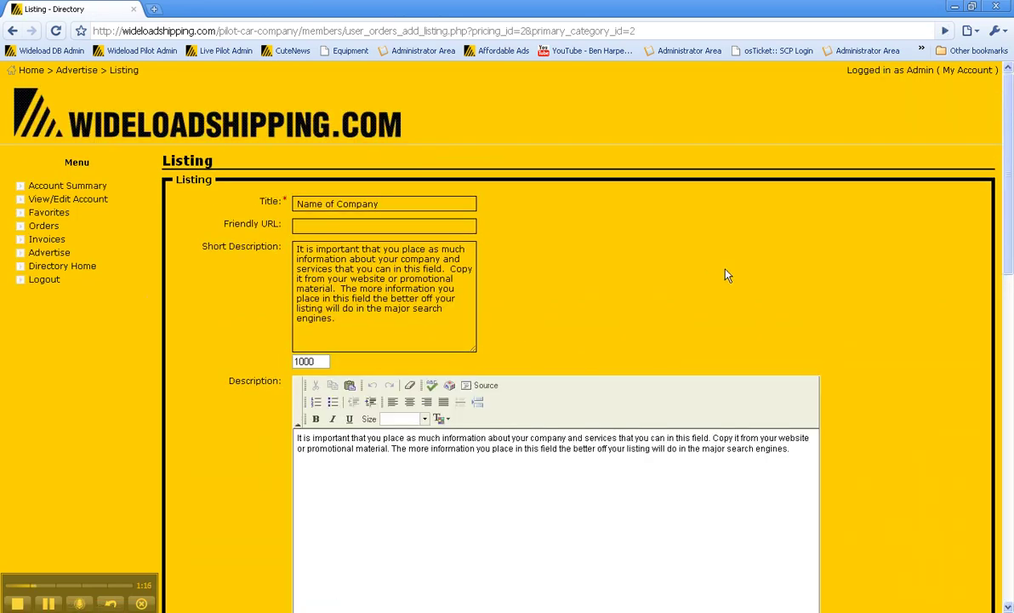
# Correct the title to 'Name of Company', letting the friendly URL become name-of-company, then select the Short Description text.
pyautogui.click(402, 202)
pyautogui.press('BackSpace')
pyautogui.write('y')
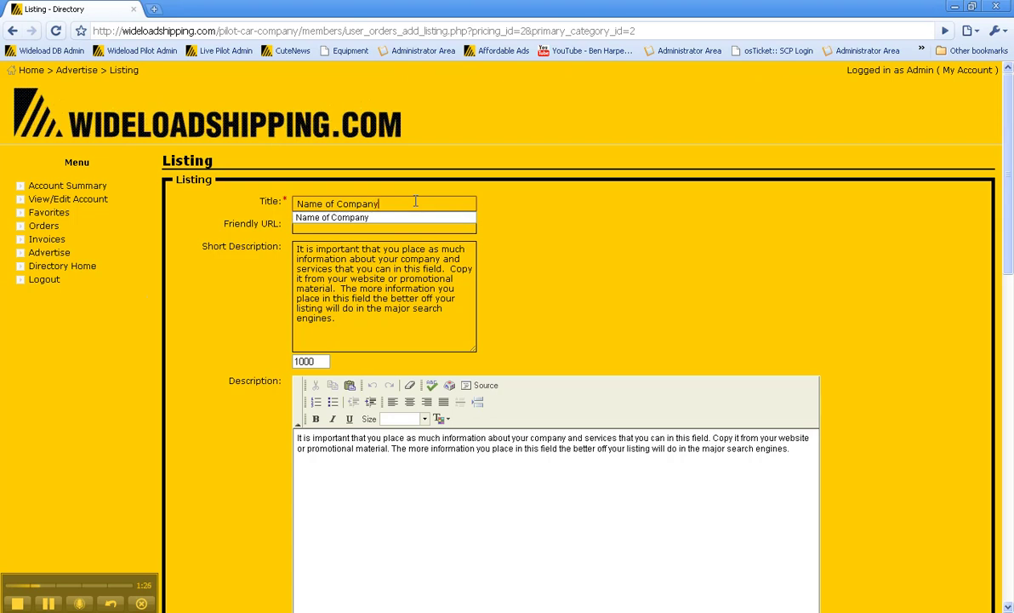
pyautogui.click(468, 226)
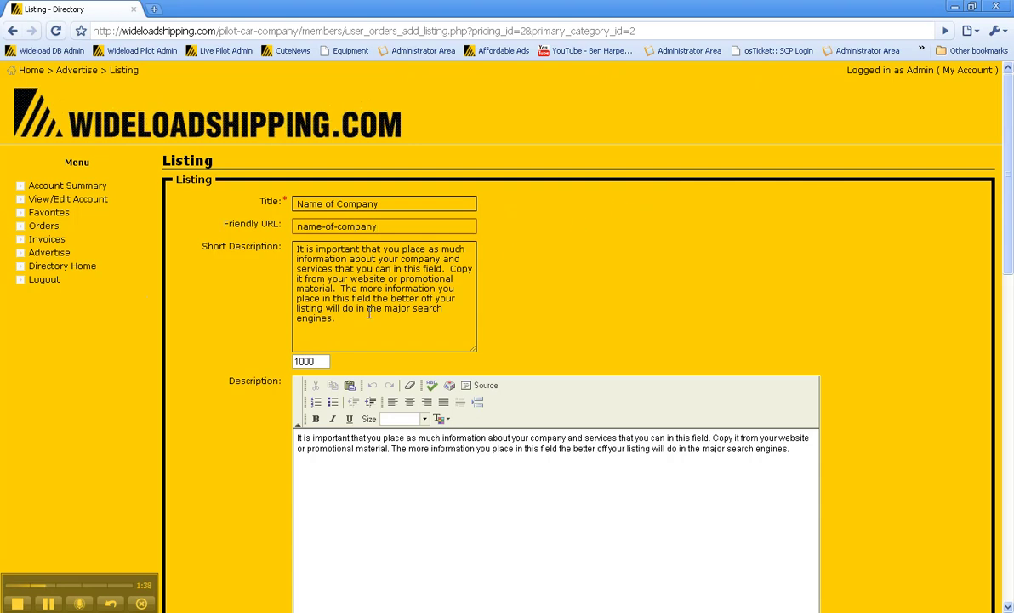
pyautogui.moveTo(368, 313); pyautogui.dragTo(298, 247)
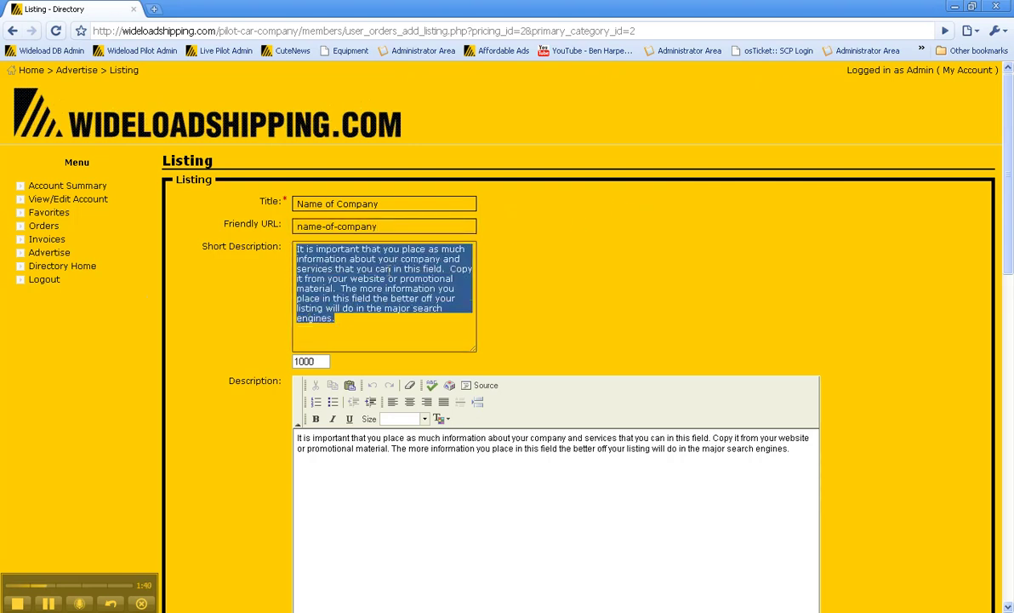
# Copy the selected Short Description sample text and put the cursor in the Description editor.
pyautogui.rightClick(381, 273)
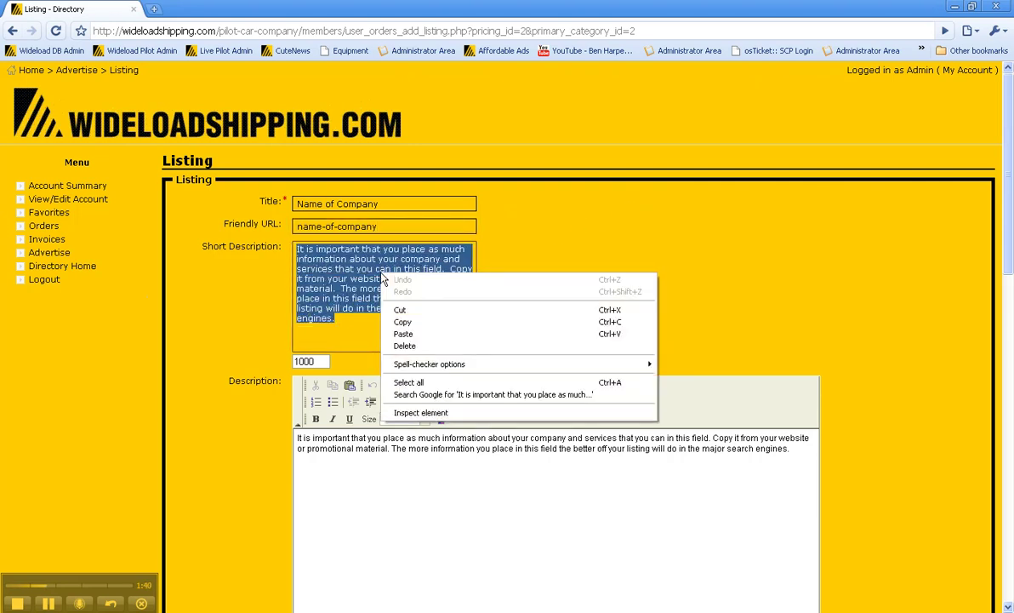
pyautogui.click(477, 323)
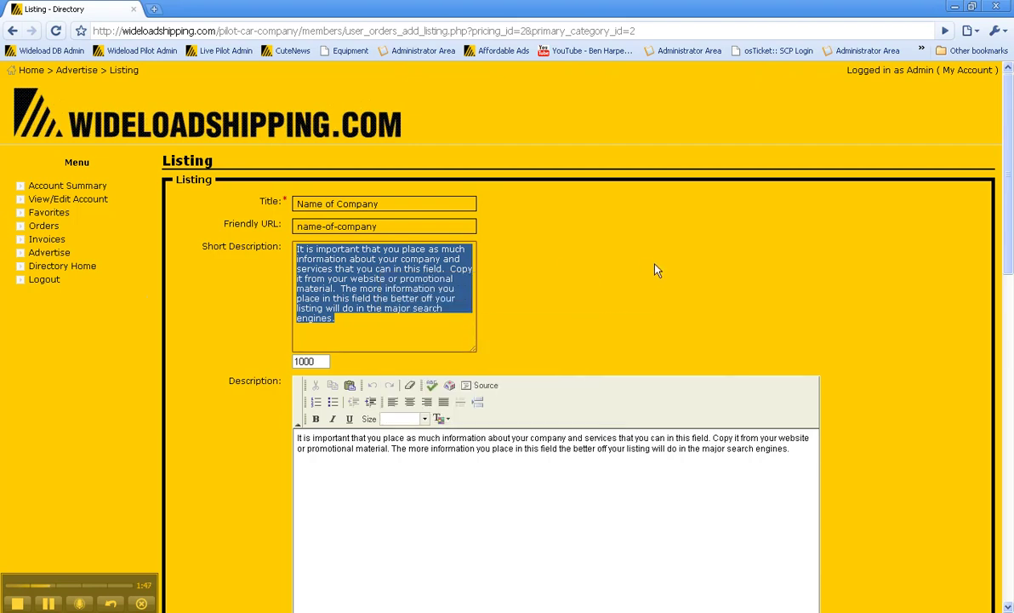
pyautogui.scroll(-3, 577, 292)
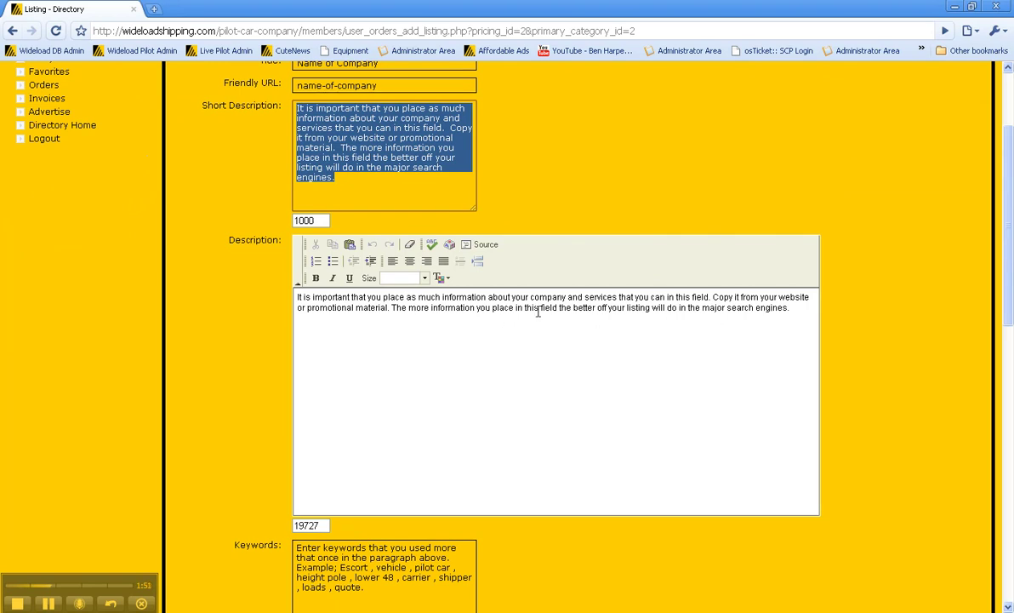
pyautogui.click(334, 326)
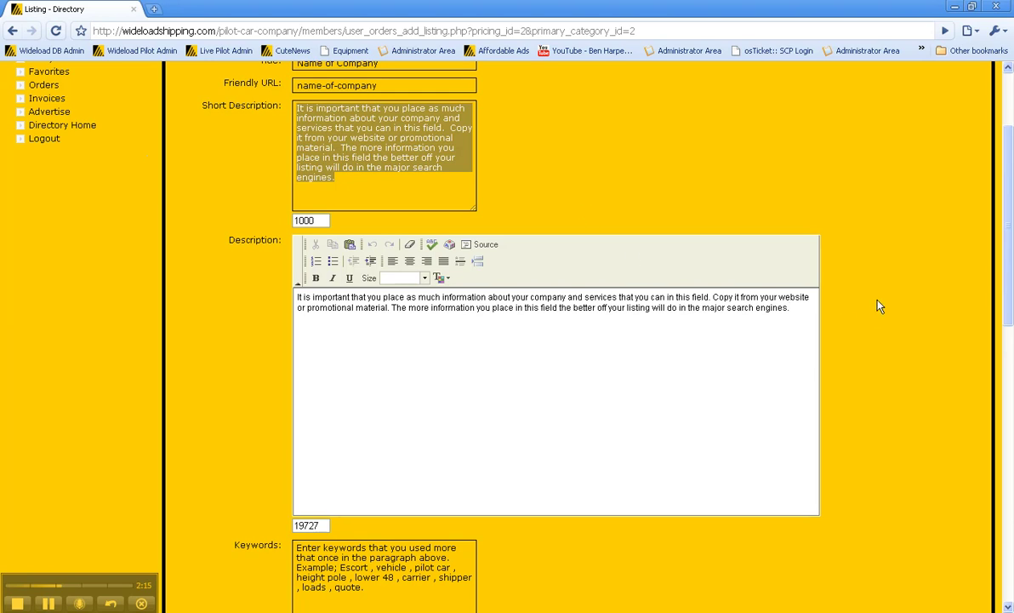
pyautogui.scroll(-2, 574, 348)
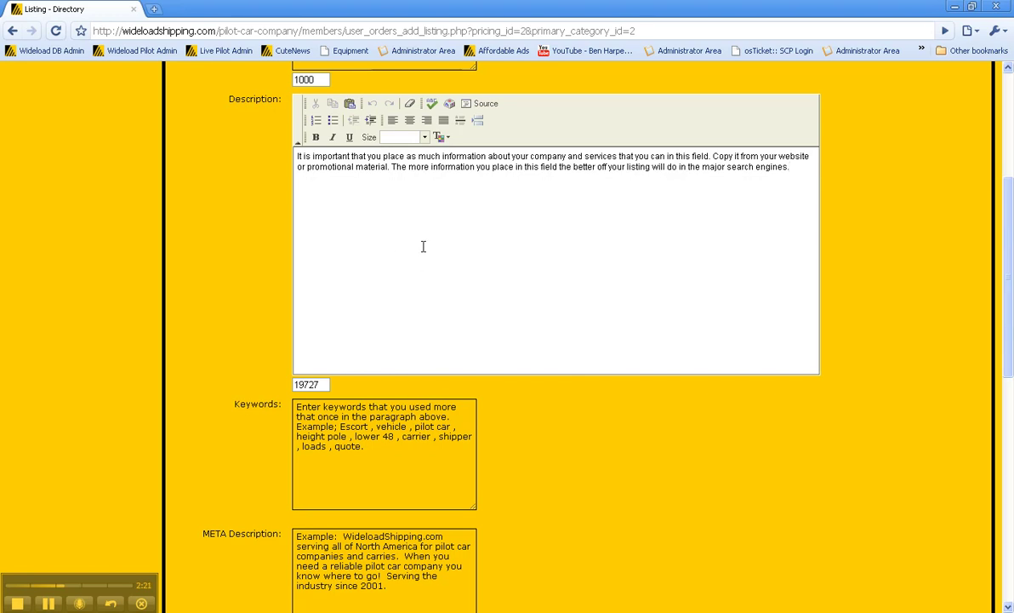
pyautogui.scroll(-3, 434, 246)
# Select and then deselect the sample Keywords text while reviewing the filled Description paragraph.
pyautogui.moveTo(443, 274); pyautogui.dragTo(255, 166)
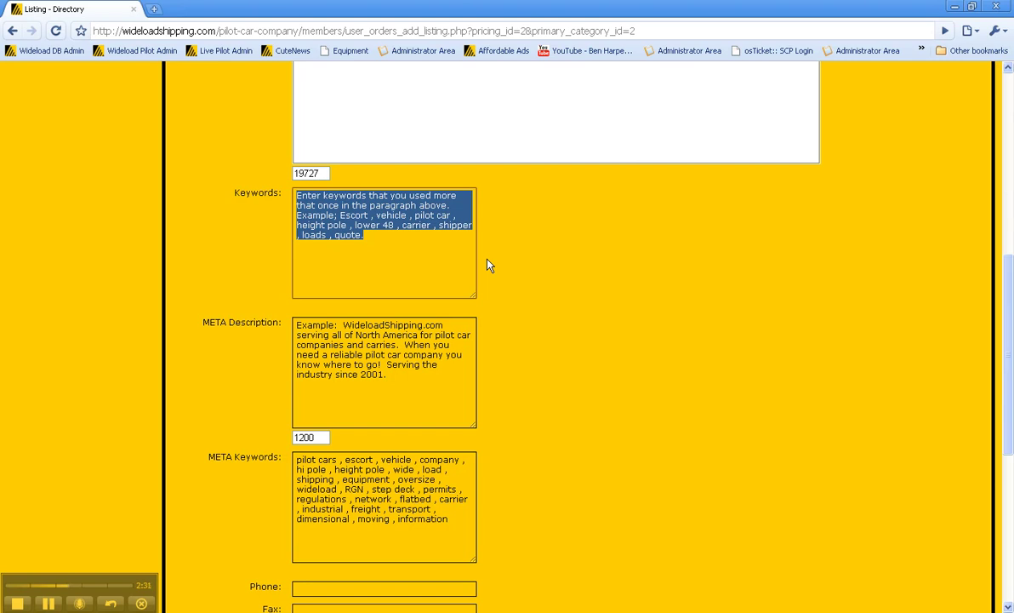
pyautogui.click(885, 311)
pyautogui.scroll(4, 885, 311)
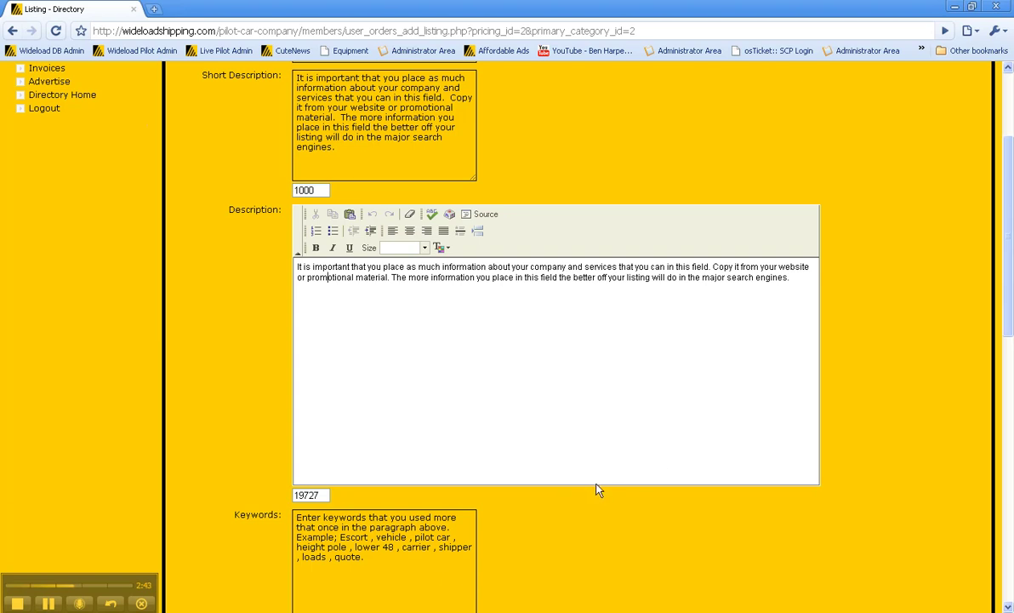
pyautogui.scroll(-3, 607, 412)
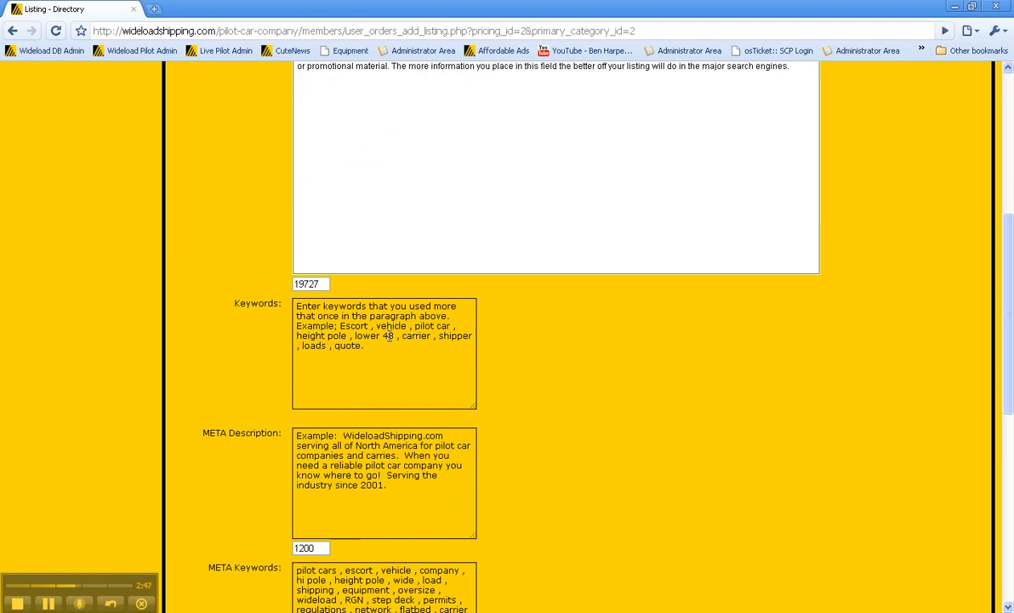
pyautogui.scroll(-2, 571, 392)
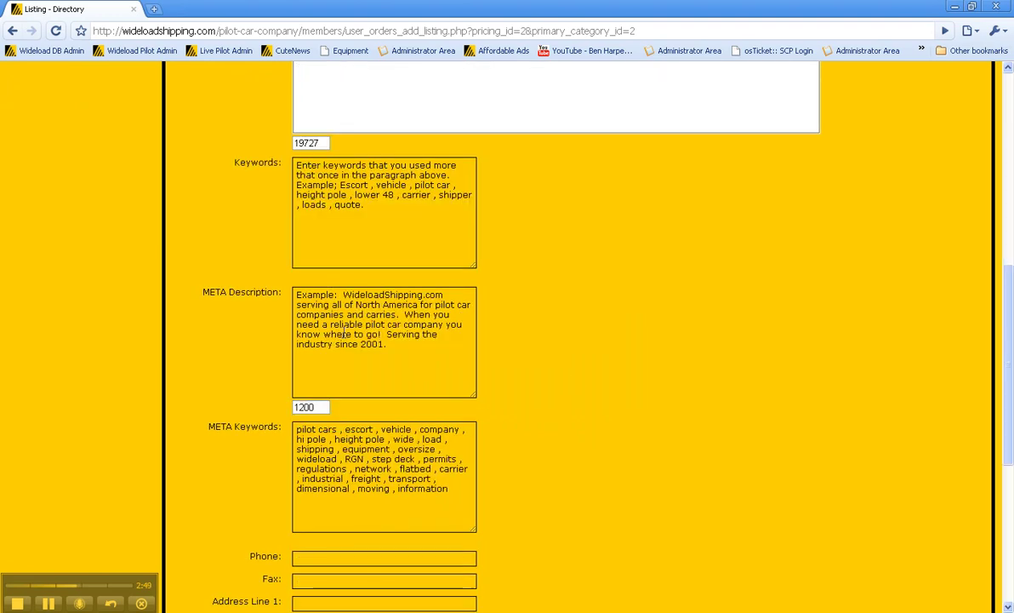
pyautogui.scroll(5, 585, 507)
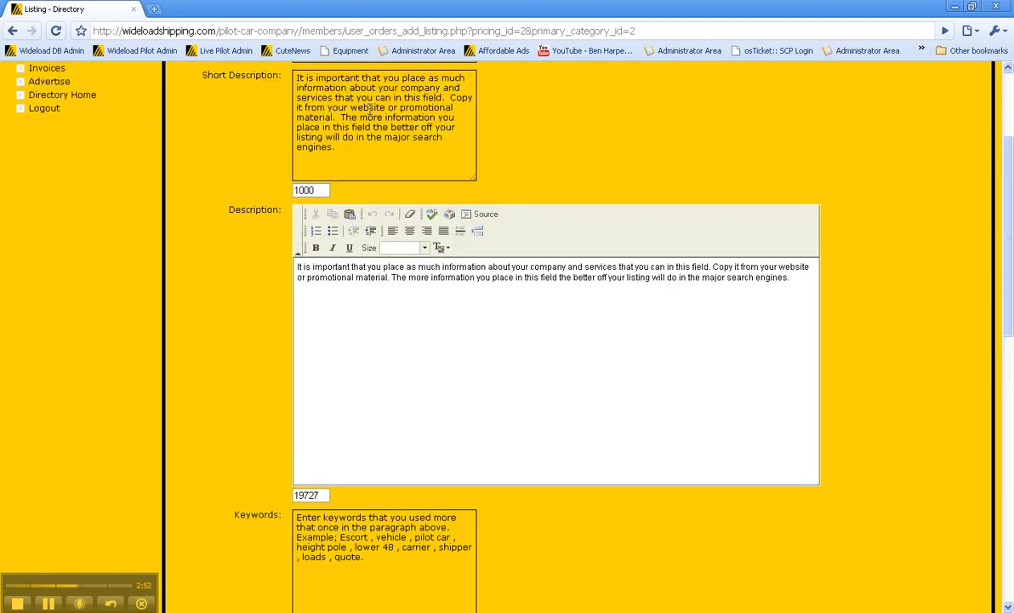
pyautogui.scroll(-3, 580, 270)
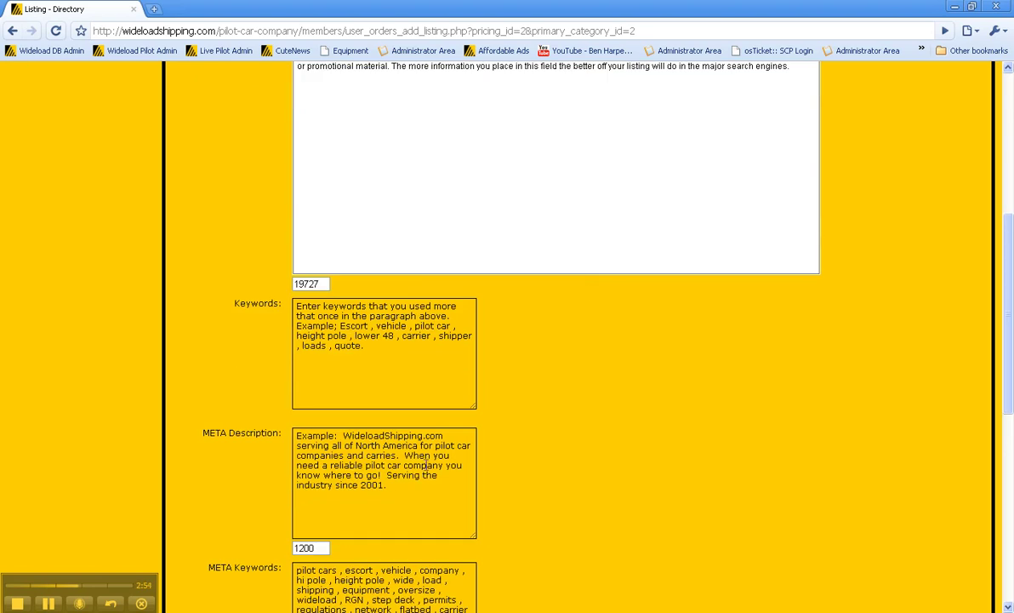
# Delete the example META Description and paste in the company information paragraph.
pyautogui.moveTo(392, 484); pyautogui.dragTo(270, 419)
pyautogui.press('Delete')
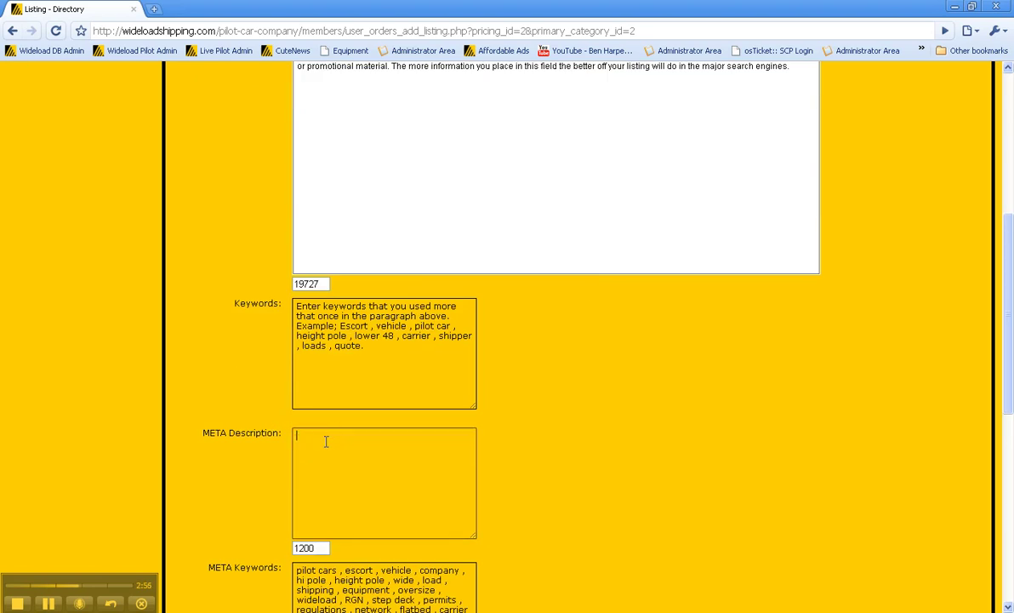
pyautogui.rightClick(330, 444)
pyautogui.click(388, 502)
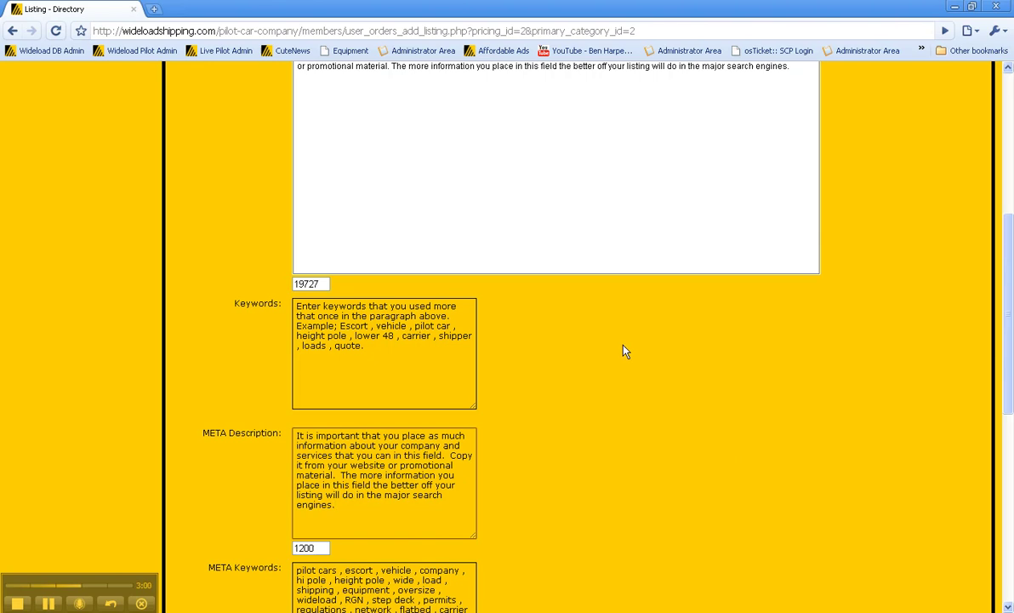
pyautogui.scroll(-3, 624, 351)
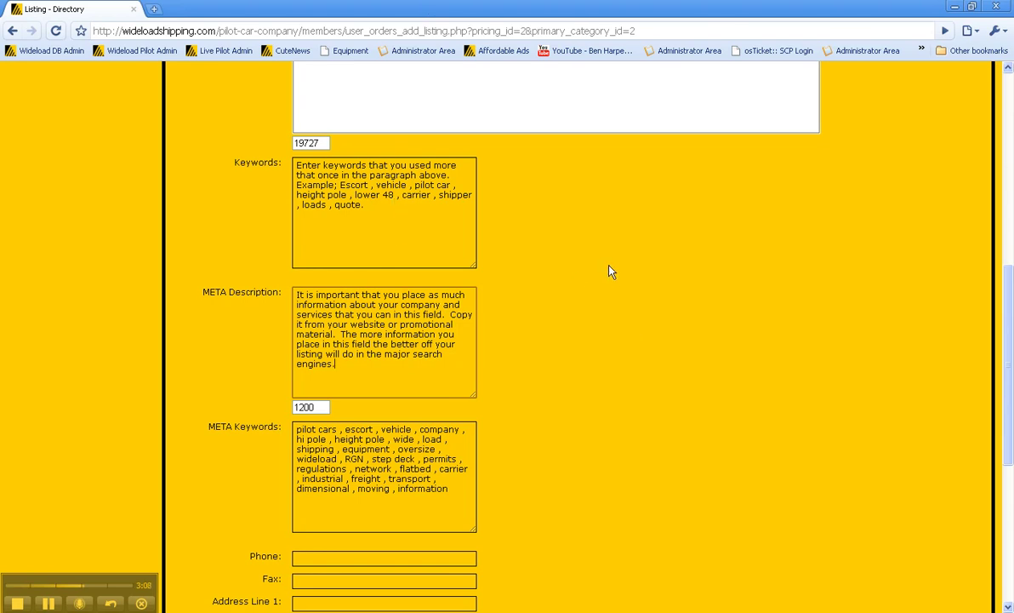
pyautogui.scroll(-3, 593, 289)
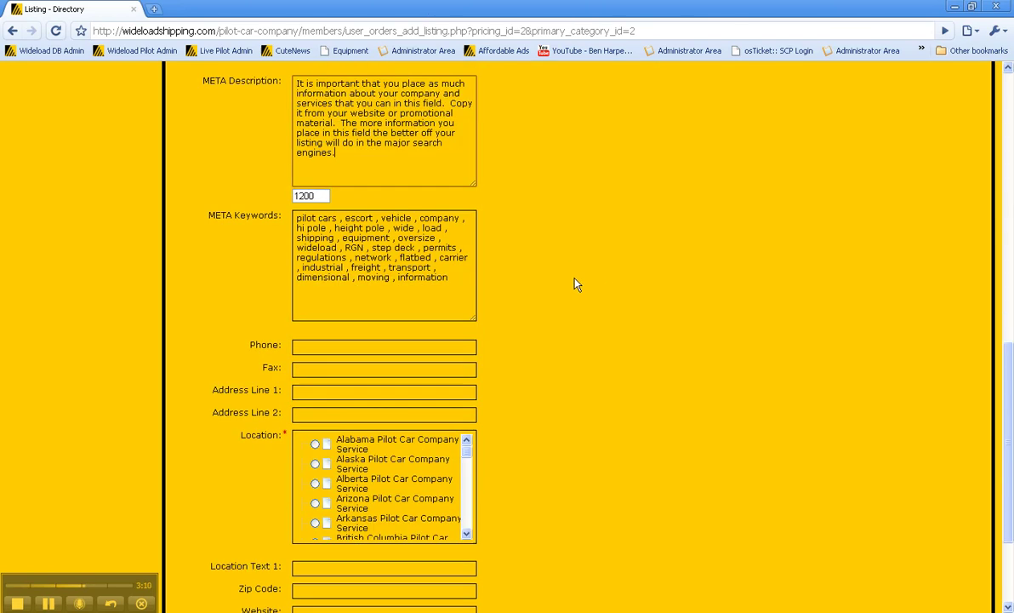
# Select all the prefilled META Keywords text, then deselect it, leaving the keyword list unchanged.
pyautogui.click(449, 278)
pyautogui.moveTo(449, 277); pyautogui.dragTo(280, 221)
pyautogui.hotkey('ctrl', 'a')
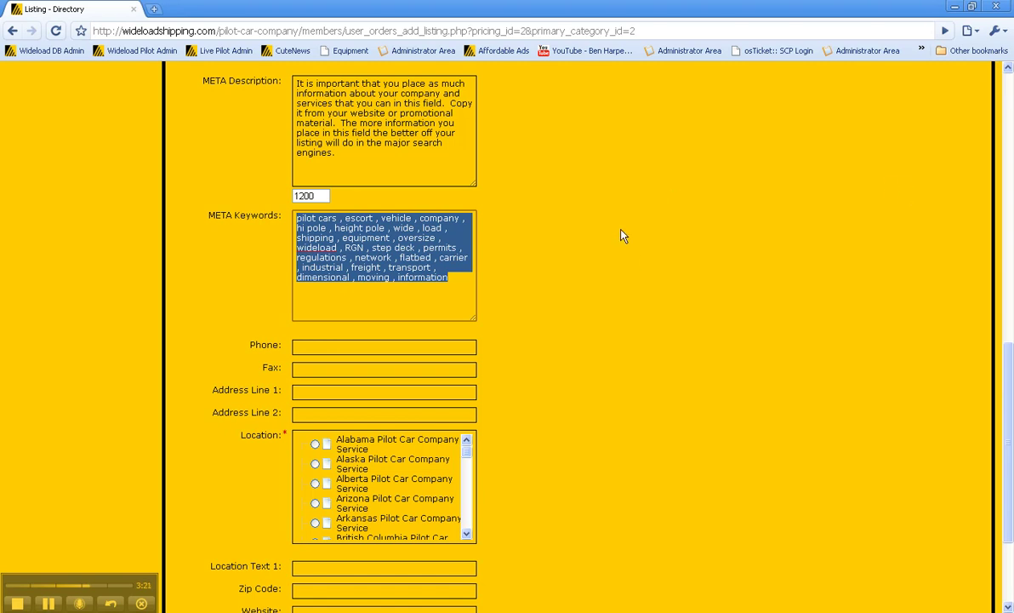
pyautogui.scroll(6, 647, 291)
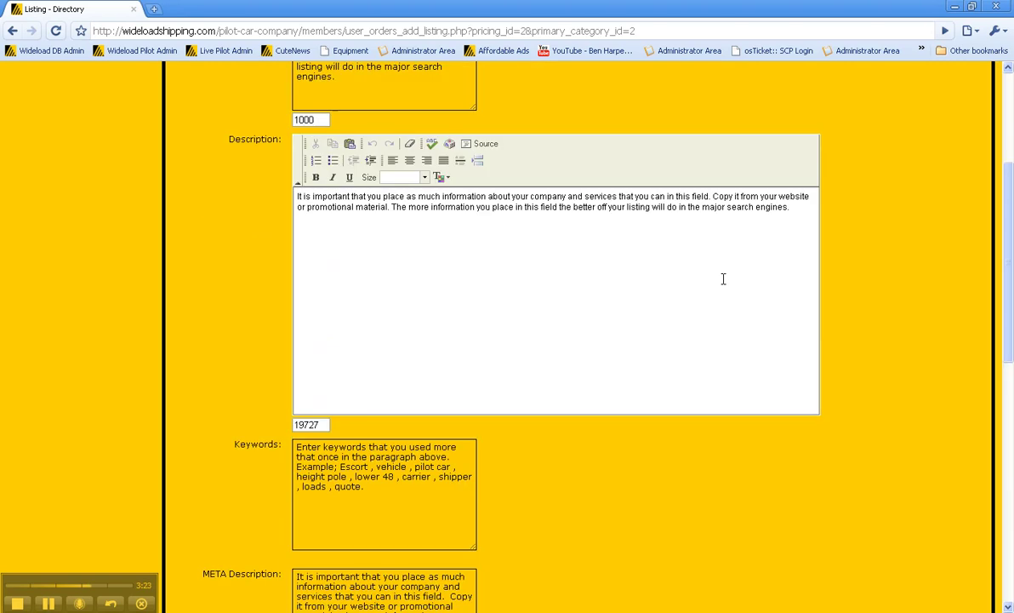
pyautogui.scroll(3, 449, 166)
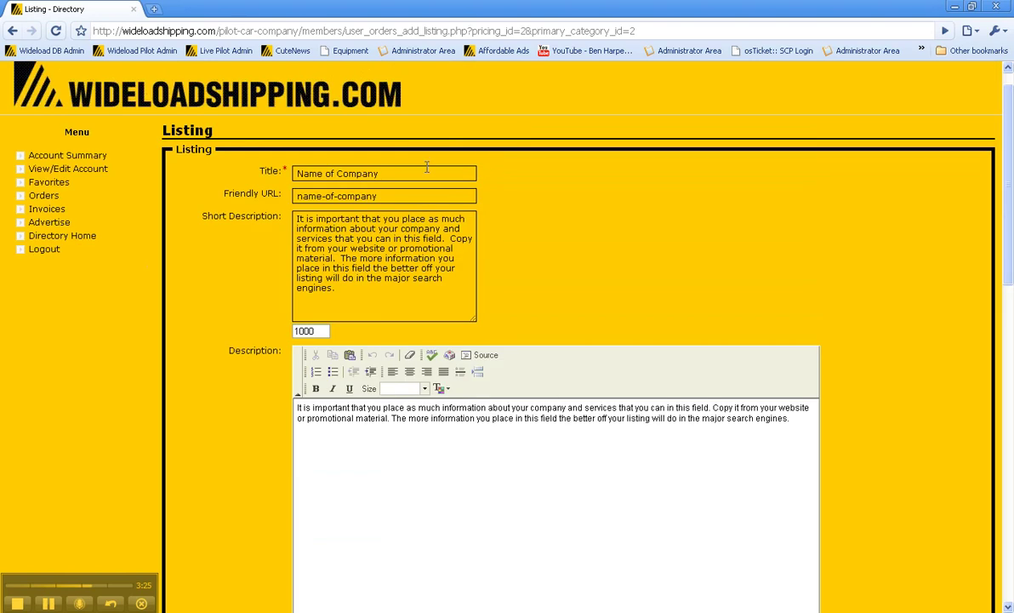
pyautogui.scroll(-3, 574, 298)
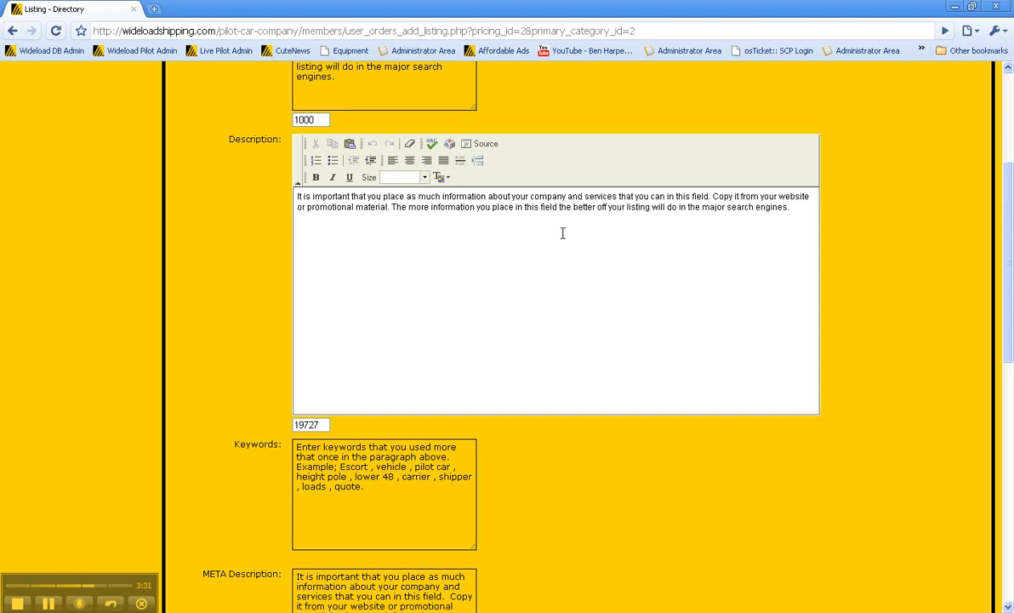
pyautogui.scroll(-3, 566, 233)
pyautogui.scroll(-2, 608, 247)
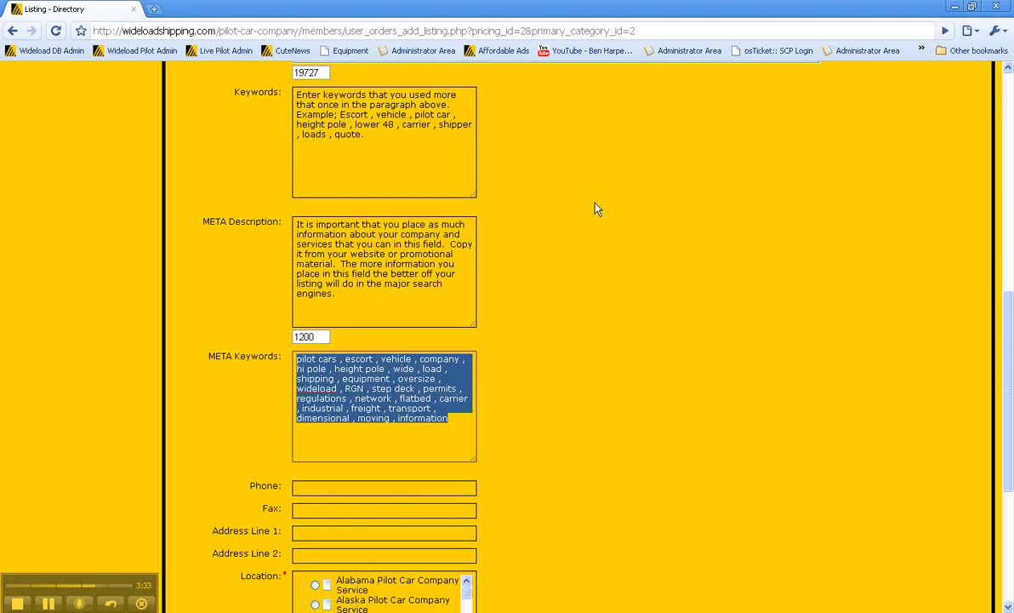
pyautogui.scroll(-3, 599, 213)
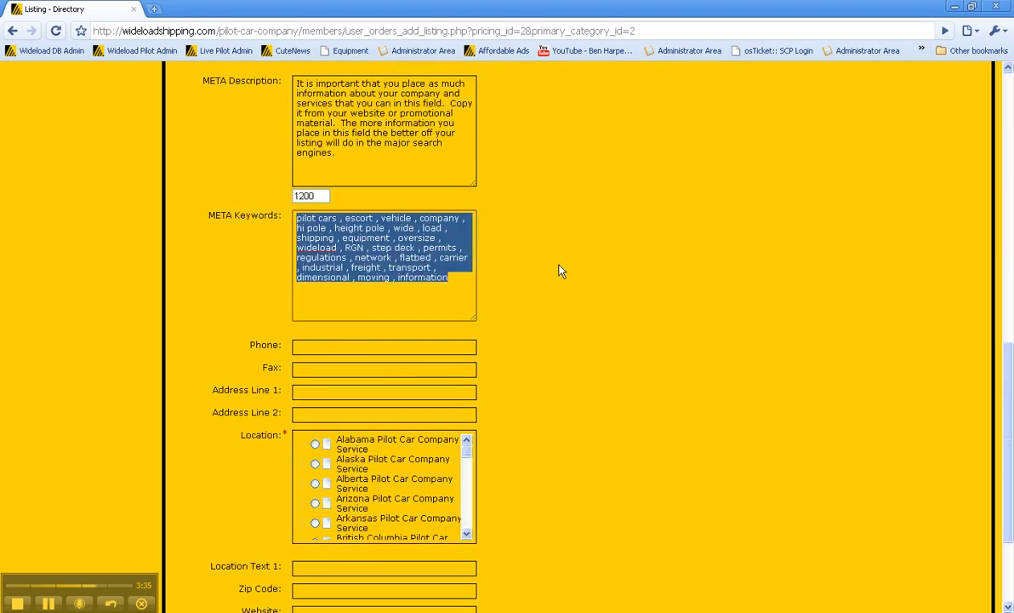
pyautogui.click(453, 278)
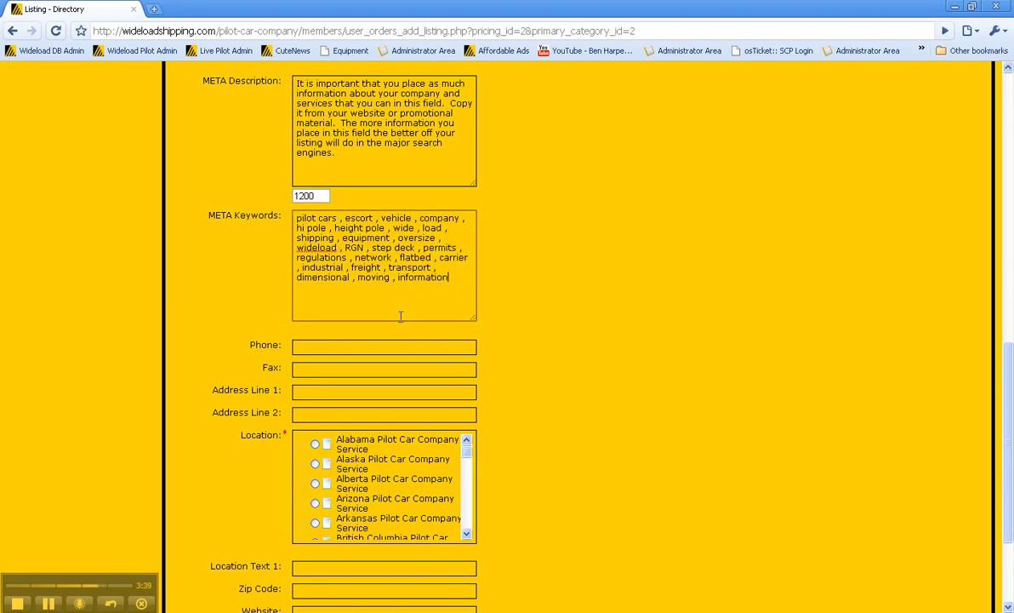
pyautogui.scroll(-2, 558, 288)
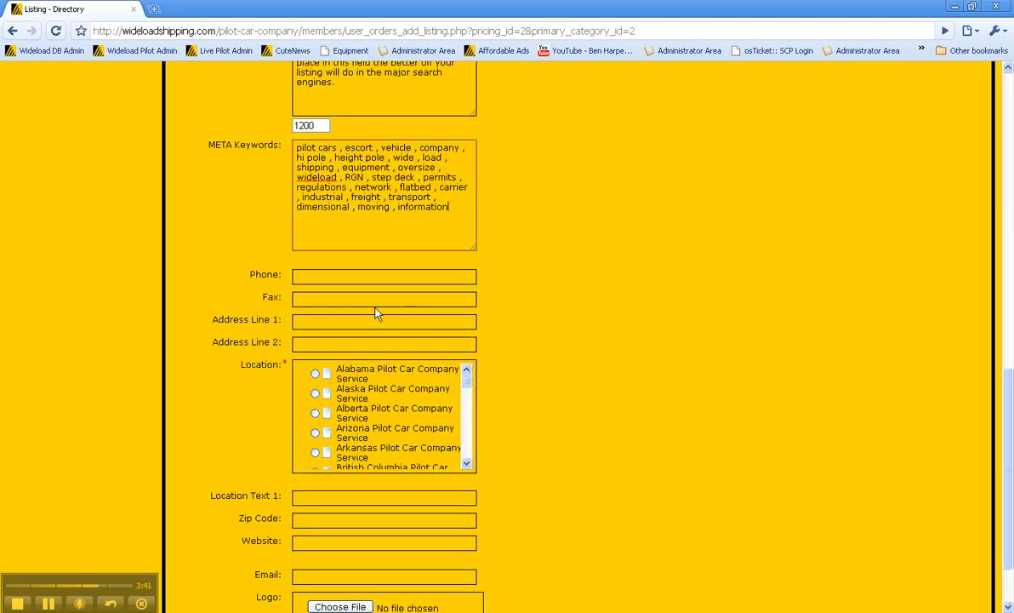
pyautogui.click(328, 281)
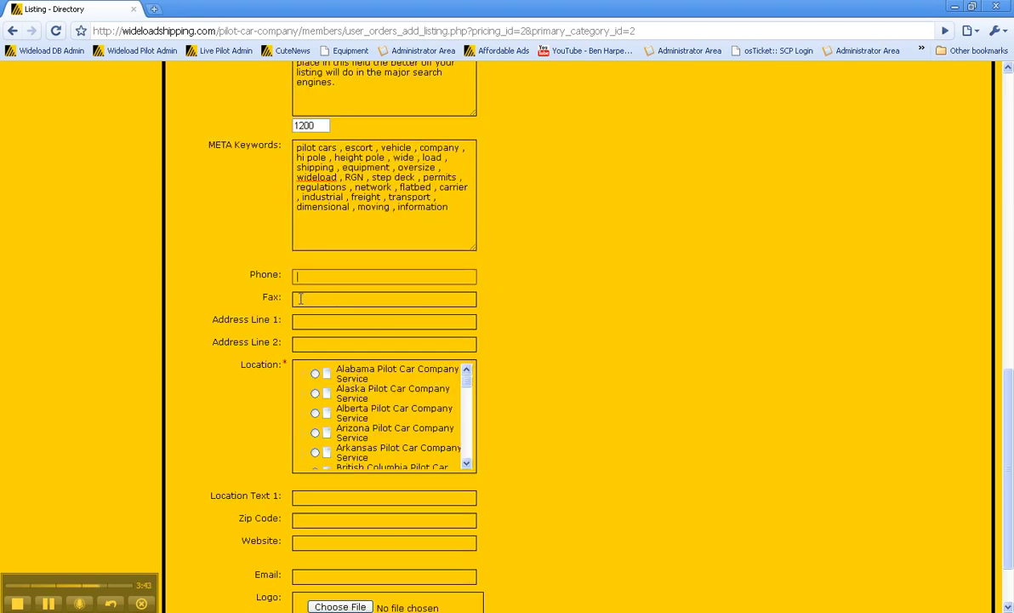
pyautogui.click(390, 322)
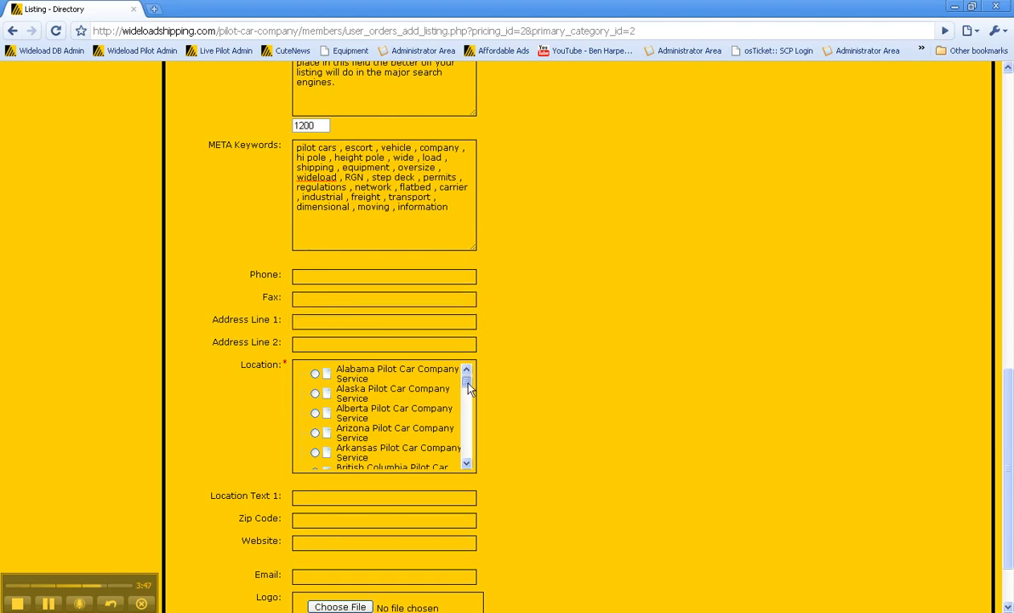
pyautogui.moveTo(468, 387)
pyautogui.mouseDown()
pyautogui.moveTo(467, 459)
pyautogui.moveTo(468, 397)
pyautogui.mouseUp()
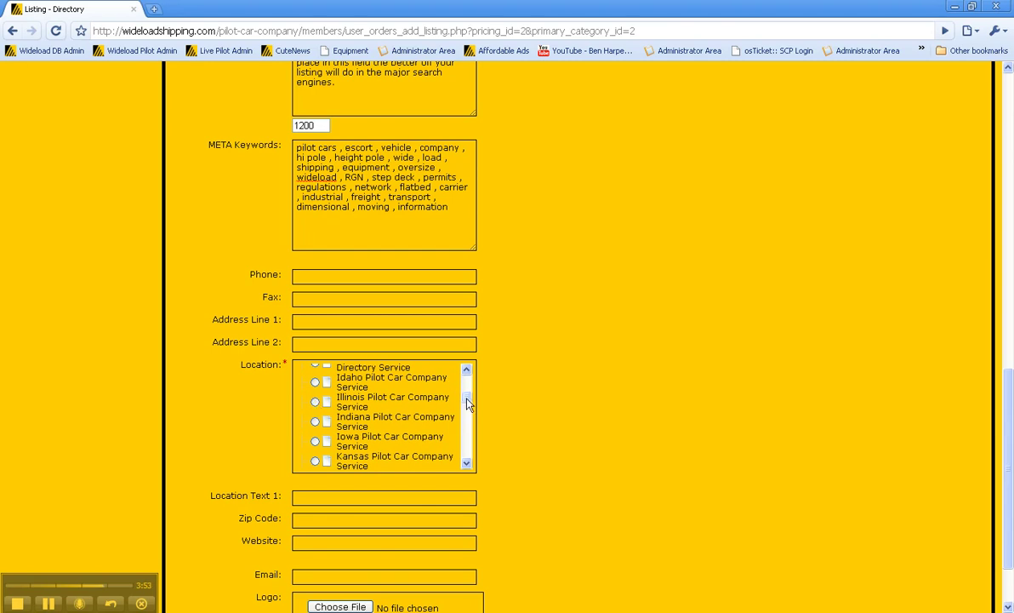
pyautogui.moveTo(468, 403); pyautogui.dragTo(468, 455)
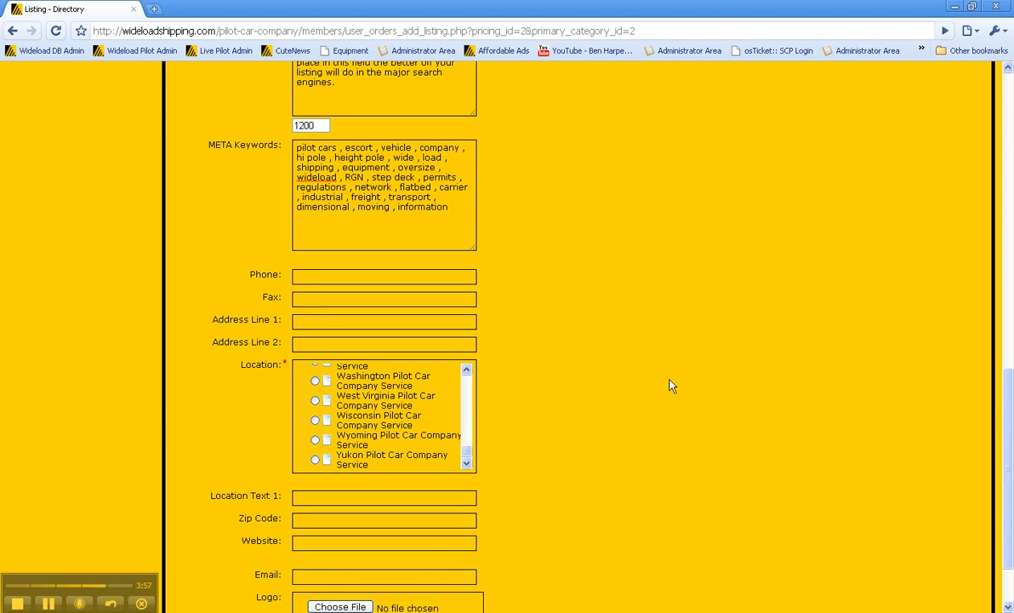
pyautogui.scroll(-2, 791, 358)
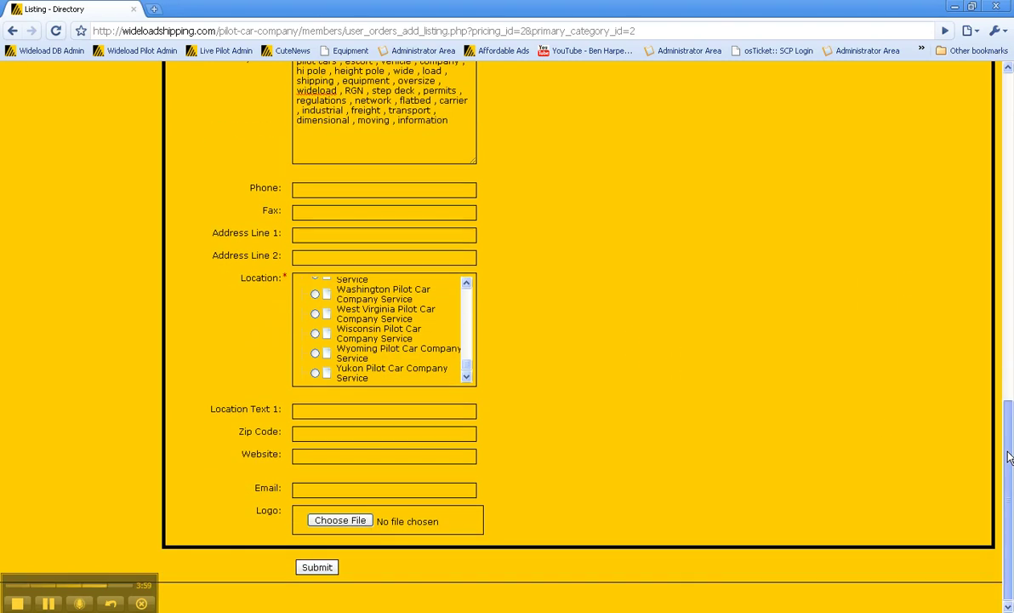
# Enter City as Location Text 1 and move on to the Zip Code field.
pyautogui.click(392, 410)
pyautogui.write('Cit')
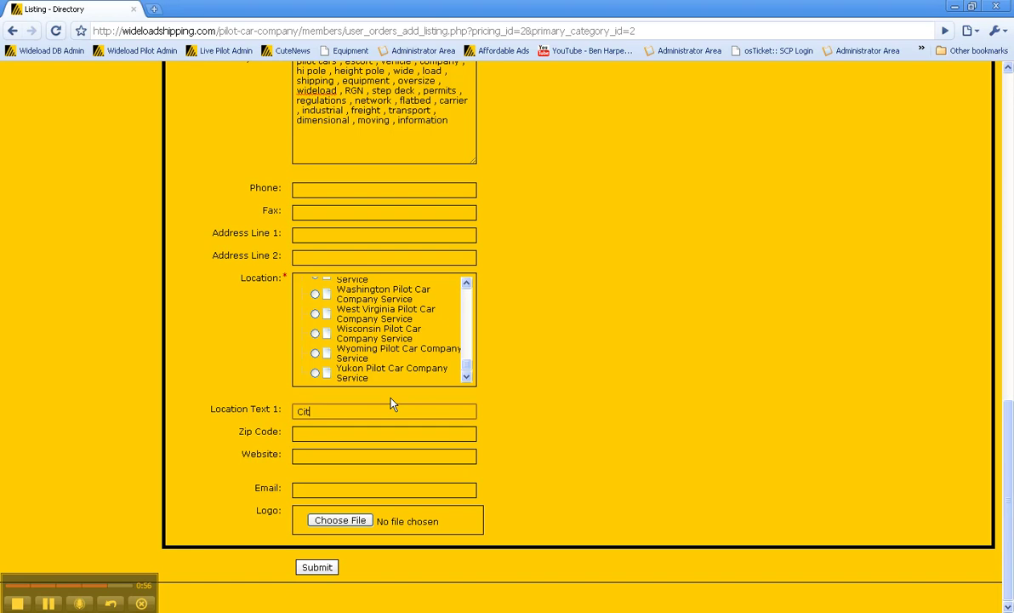
pyautogui.write('y')
pyautogui.click(313, 435)
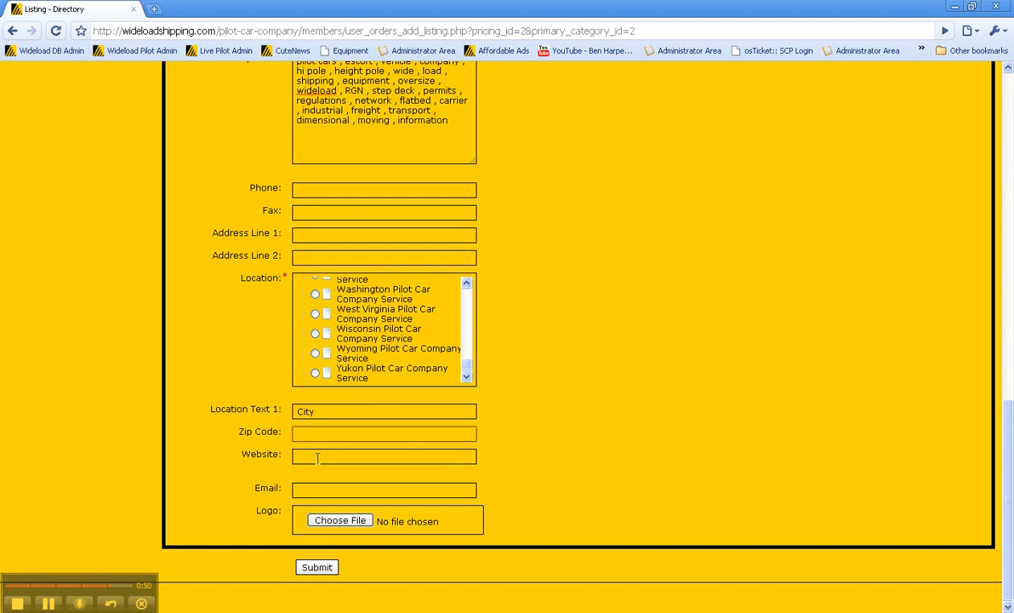
# Leave the Website field blank by clearing the typed http text, then submit the listing form.
pyautogui.click(317, 458)
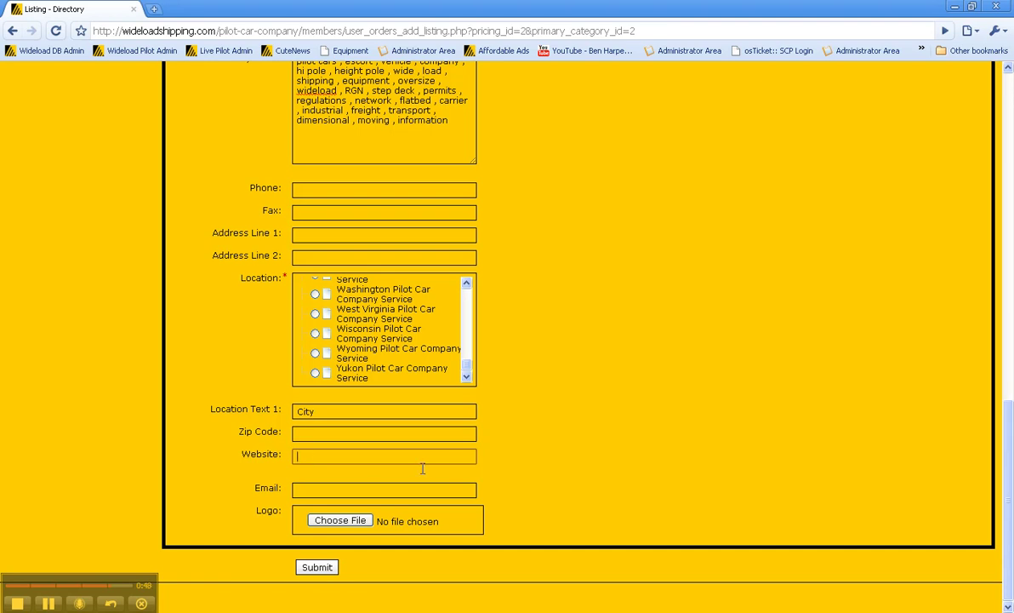
pyautogui.write('http://')
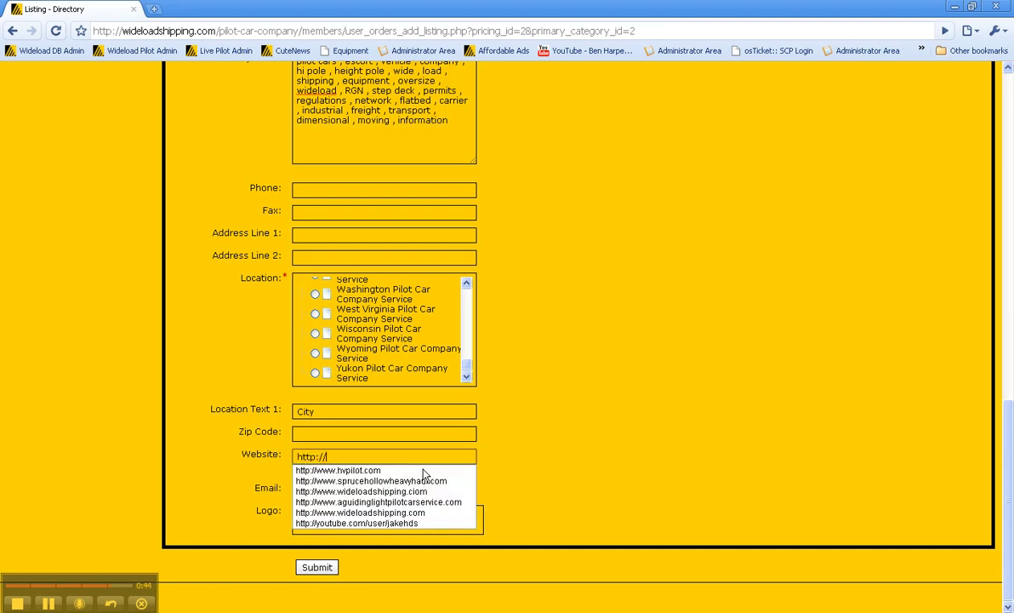
pyautogui.press('Escape')
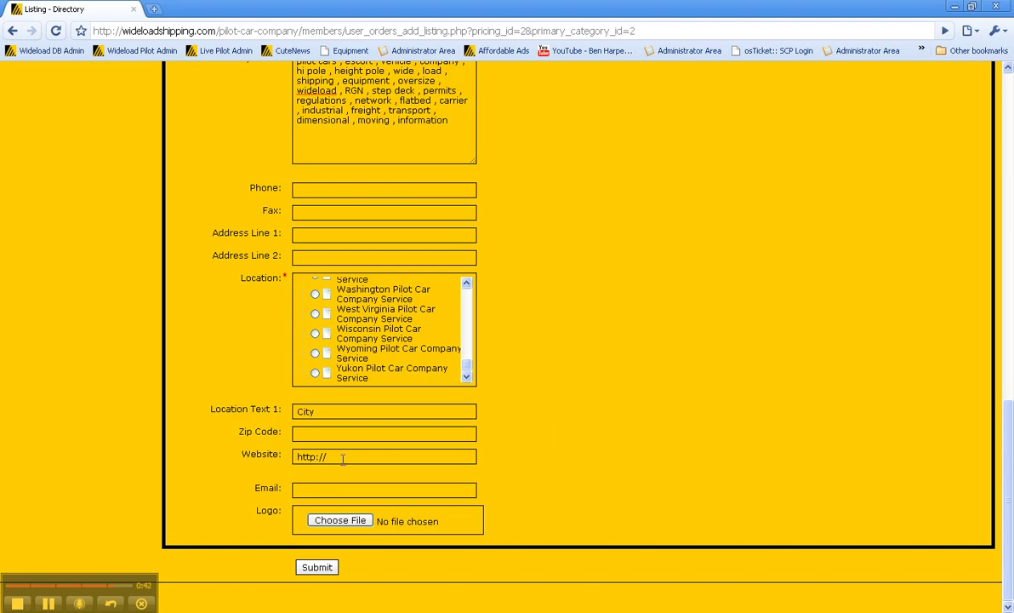
pyautogui.press('BackSpace')
pyautogui.press('BackSpace')
pyautogui.press('BackSpace')
pyautogui.press('BackSpace')
pyautogui.press('BackSpace')
pyautogui.press('BackSpace')
pyautogui.press('BackSpace')
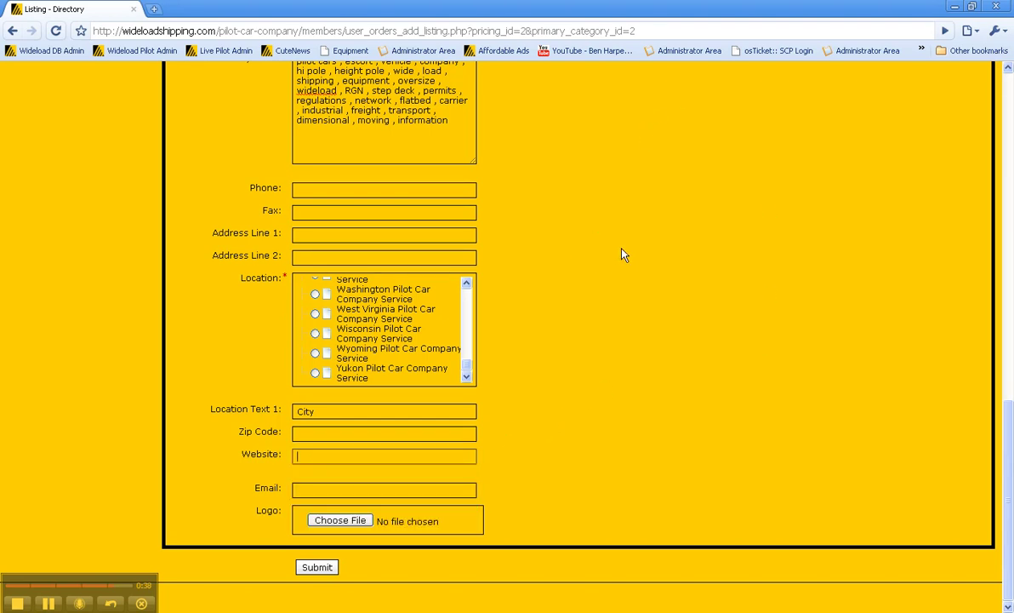
pyautogui.click(320, 575)
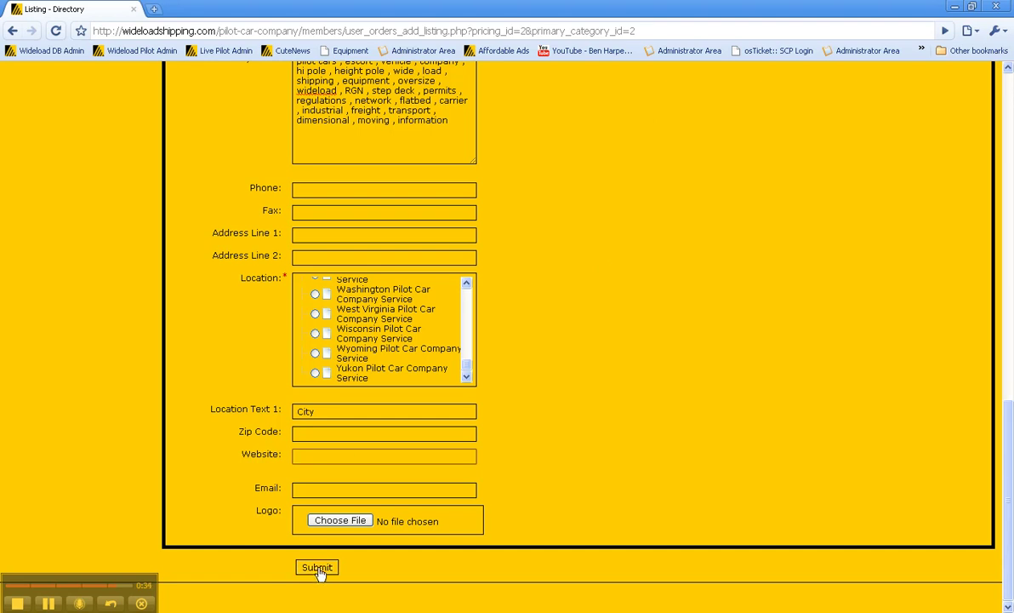